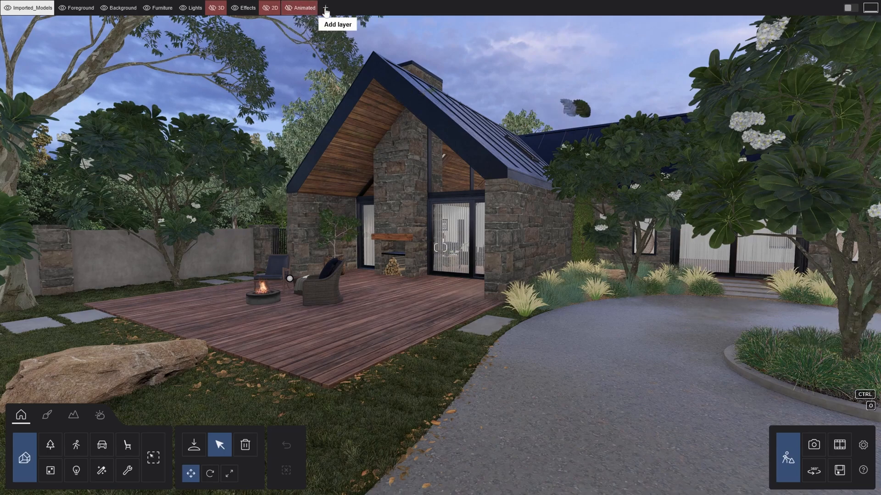
# Step: Add a new layer and preview the Foreground and Background layers by hiding and showing them
pyautogui.click(325, 9)
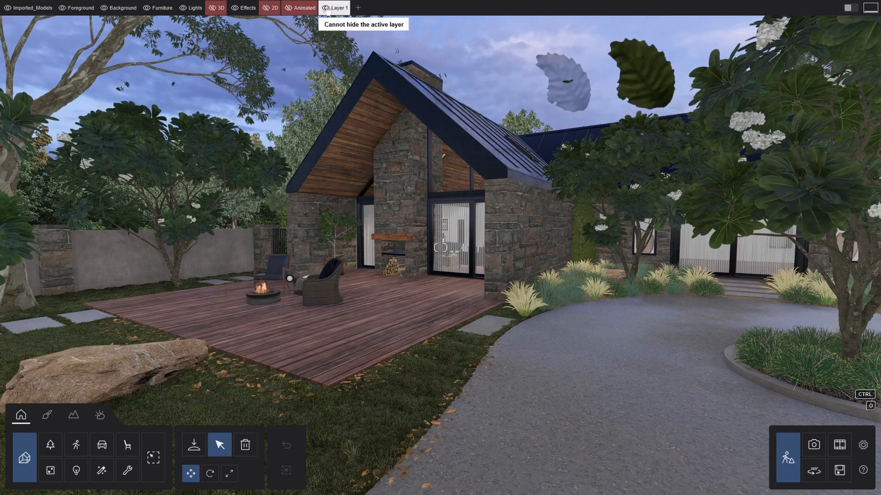
pyautogui.click(60, 10)
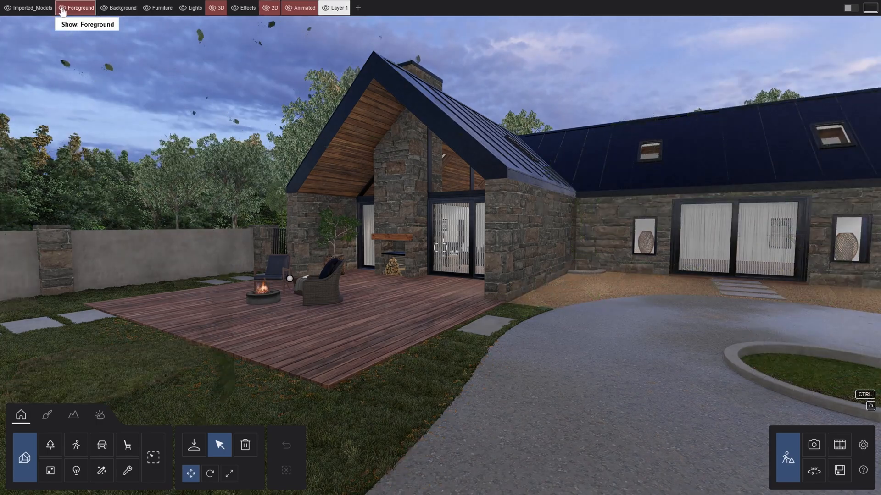
pyautogui.click(60, 10)
pyautogui.click(103, 10)
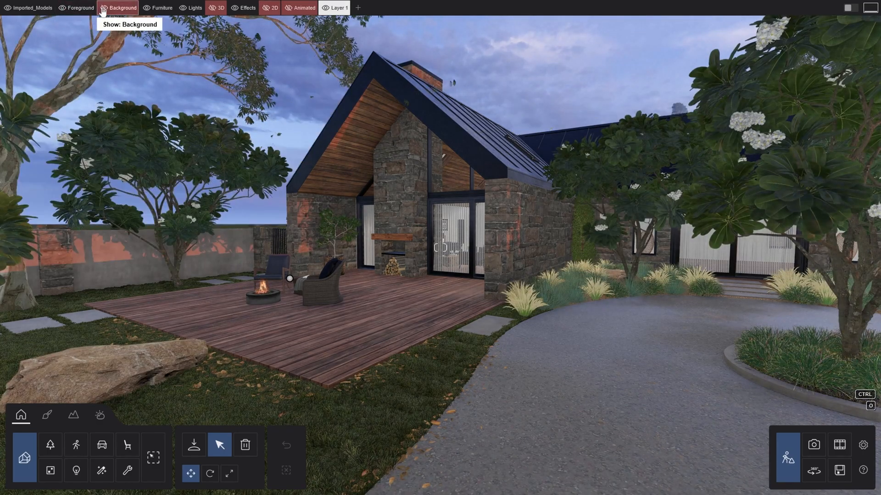
pyautogui.click(102, 10)
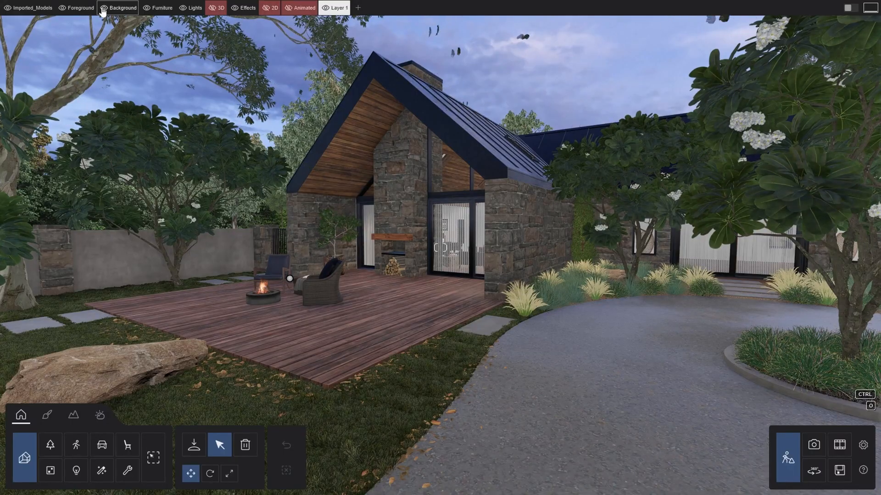
# Step: Rename the new layer to People
pyautogui.click(334, 8)
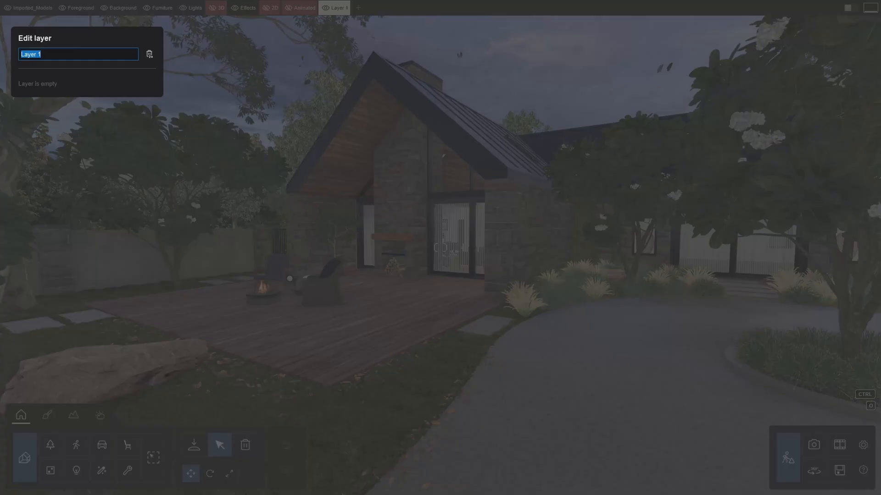
pyautogui.press('Return')
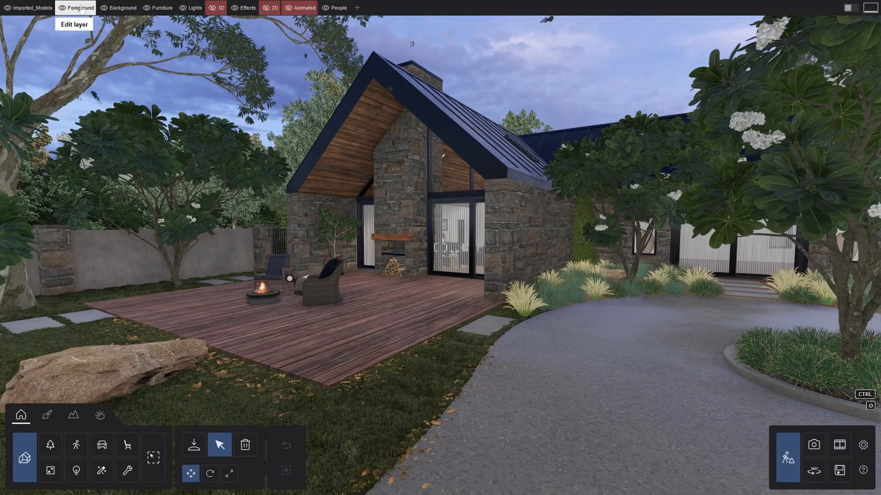
# Step: Inspect the edit settings of the Foreground layer and the People layer
pyautogui.click(82, 8)
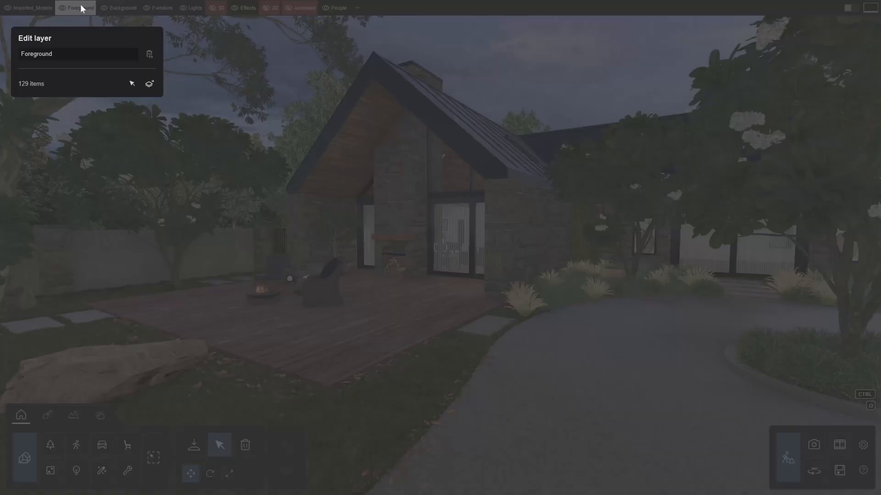
pyautogui.click(150, 84)
pyautogui.click(337, 9)
pyautogui.click(337, 9)
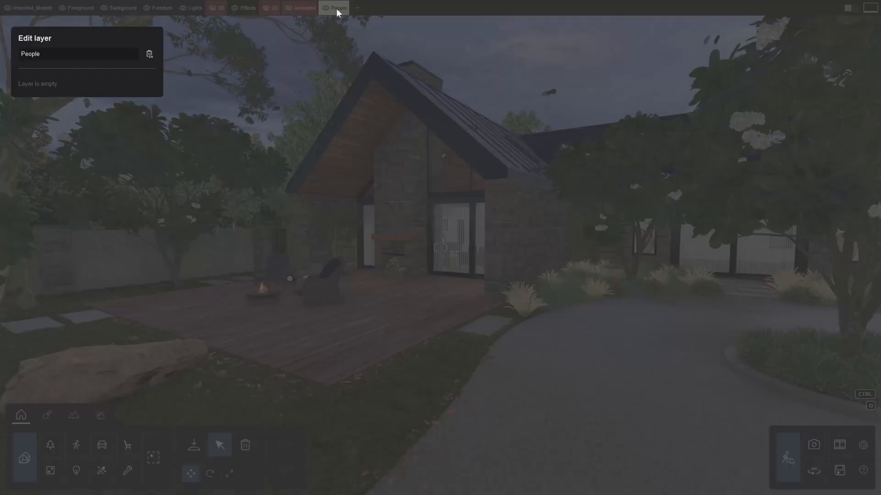
pyautogui.doubleClick(146, 54)
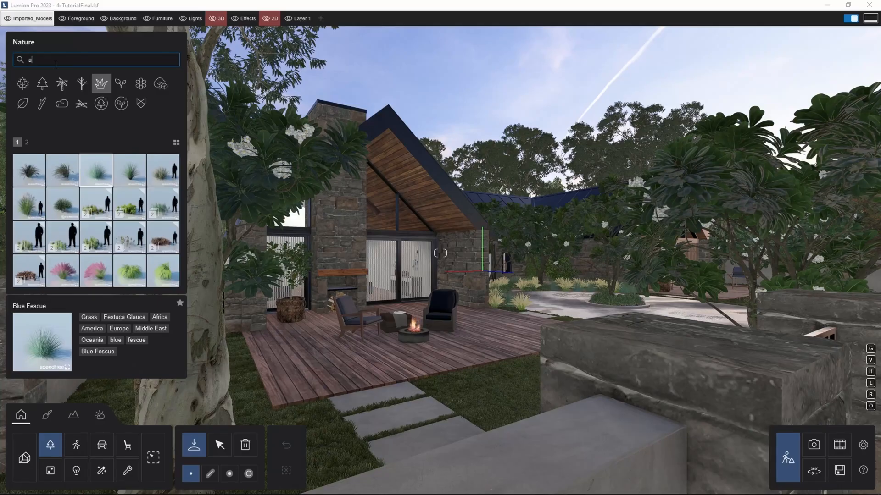
# Step: Search the Nature library for africa and then oceania species and browse the results
pyautogui.write('frica')
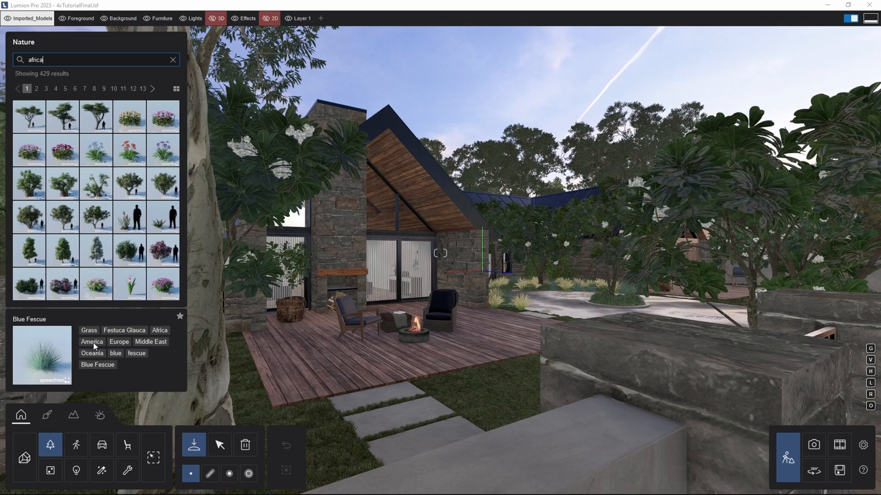
pyautogui.click(71, 61)
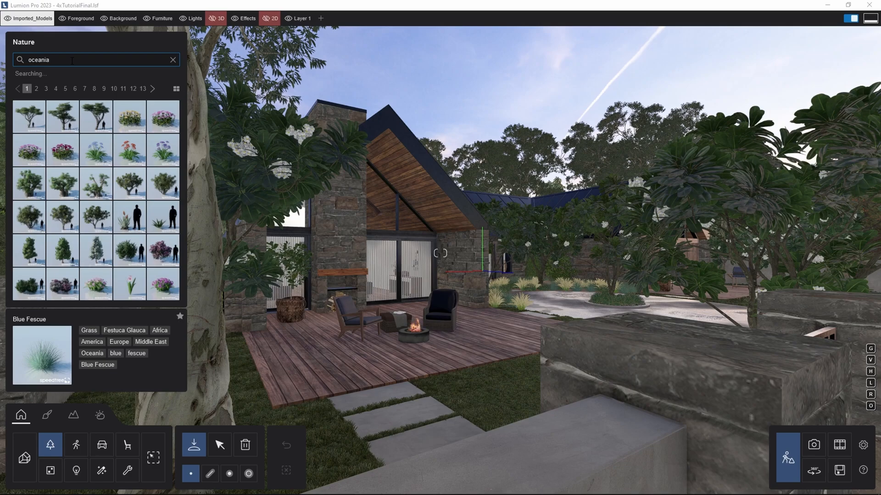
pyautogui.click(36, 124)
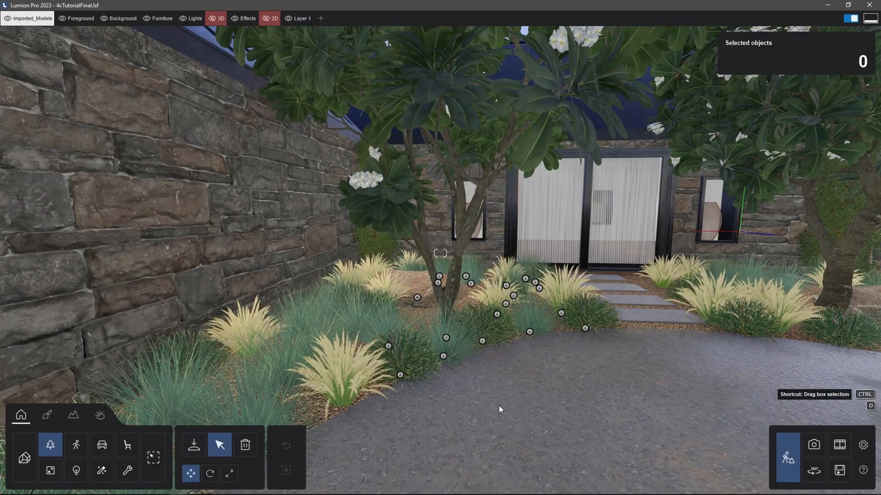
# Step: Box-select the plants in the flower bed beside the stone wall and group them
pyautogui.keyDown('ctrl'); pyautogui.moveTo(499, 406); pyautogui.dragTo(293, 299); pyautogui.keyUp('ctrl')
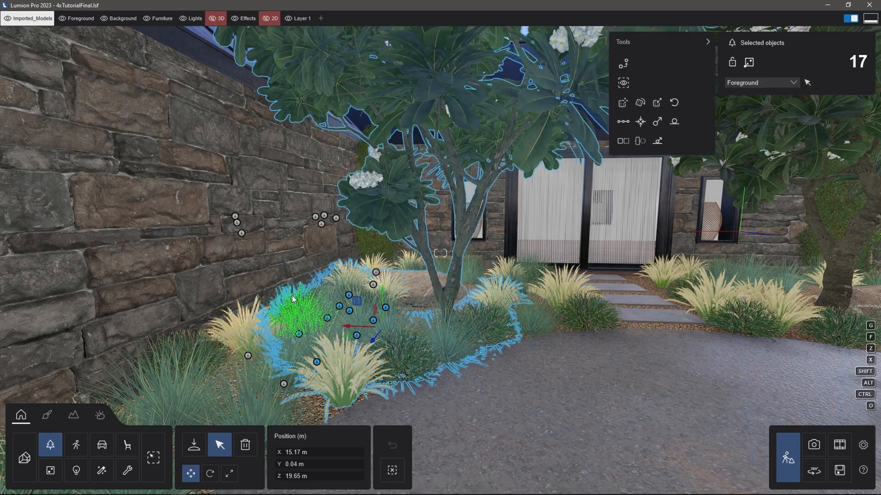
pyautogui.click(749, 63)
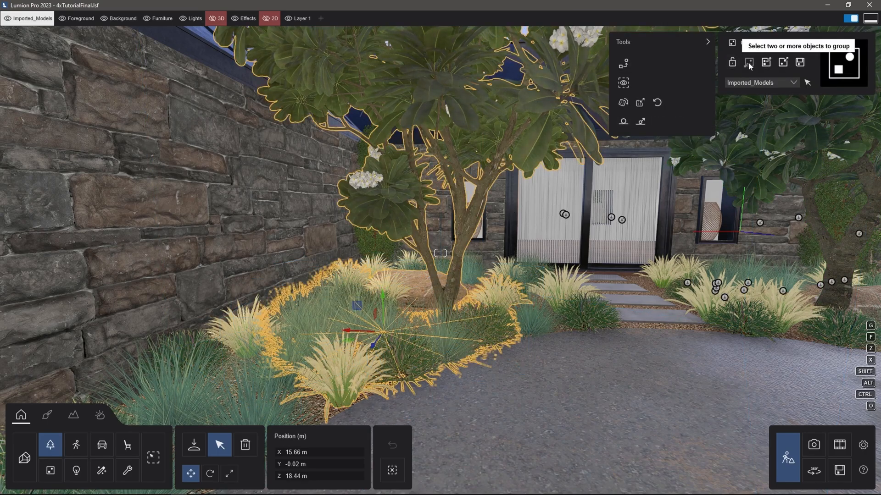
# Step: Save the group as Oceania in a new category folder named Biomes
pyautogui.click(796, 65)
pyautogui.click(486, 171)
pyautogui.write('Oceania')
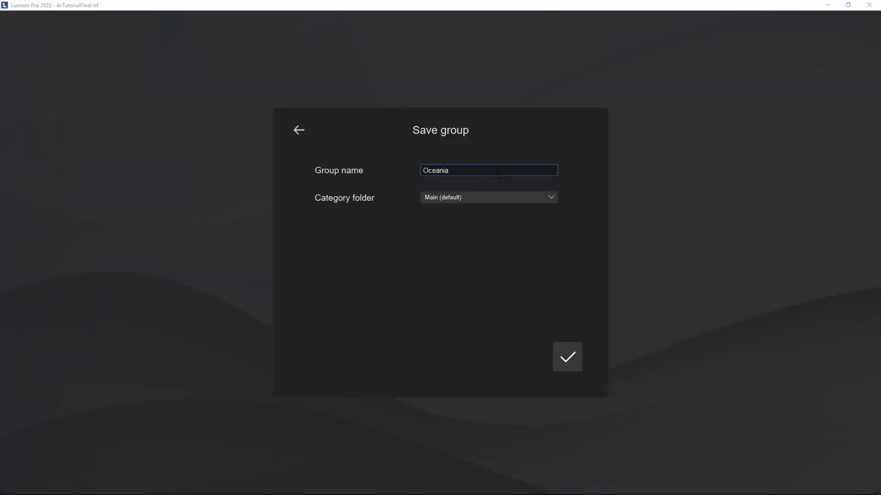
pyautogui.click(476, 201)
pyautogui.click(467, 217)
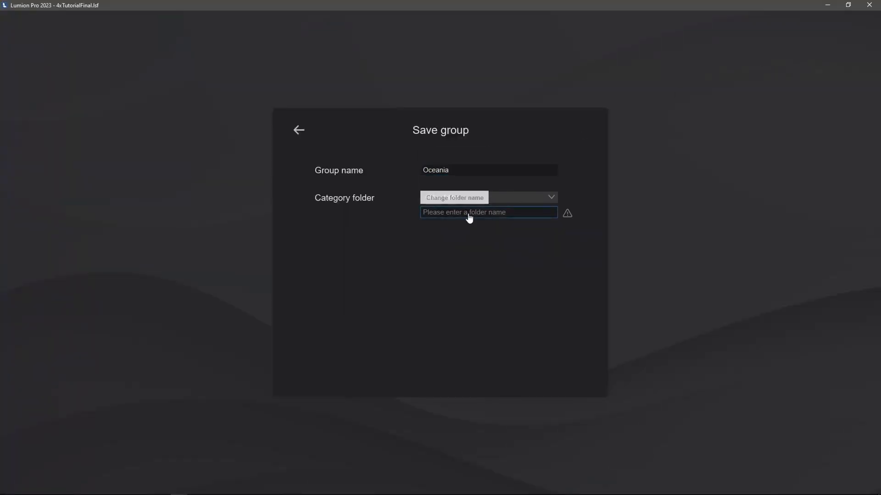
pyautogui.write('Biomes')
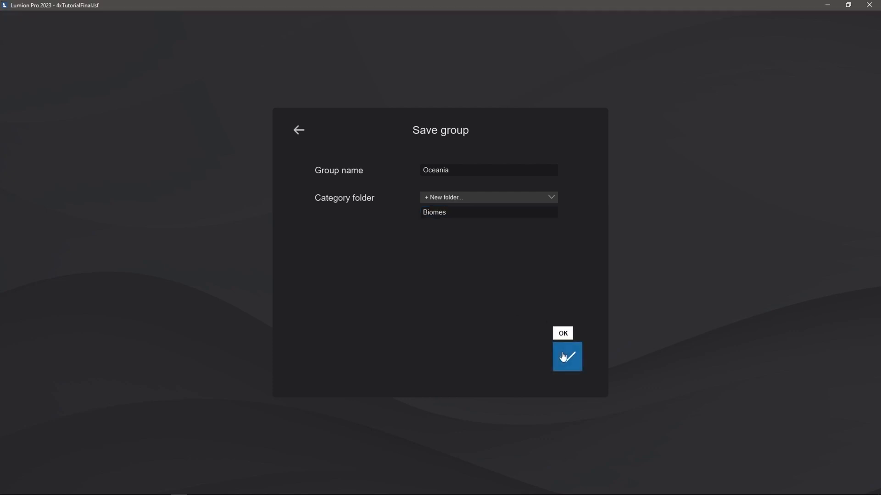
pyautogui.click(567, 357)
# Step: Place the Oceania group twice on the lawn in front of the house
pyautogui.click(194, 444)
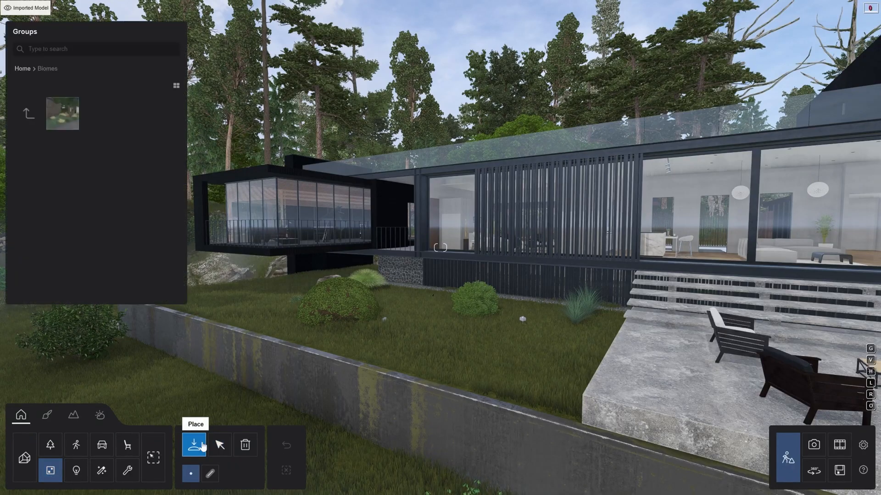
pyautogui.moveTo(63, 116)
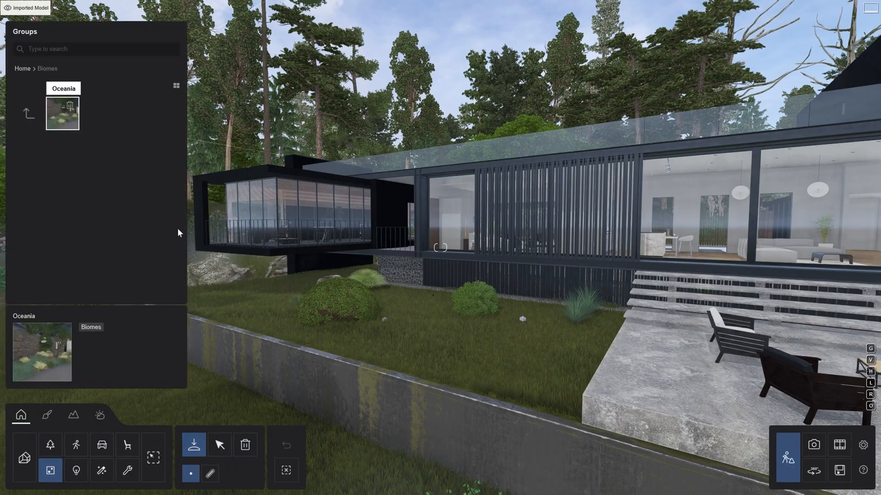
pyautogui.click(257, 312)
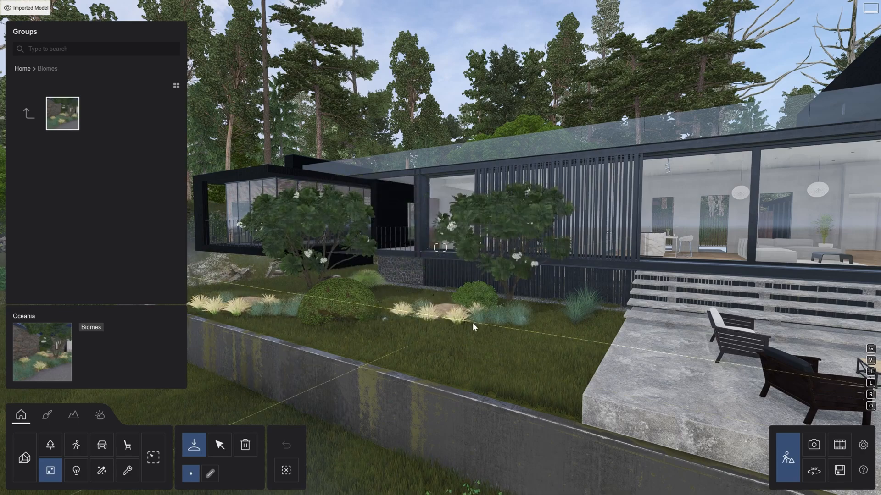
pyautogui.click(525, 351)
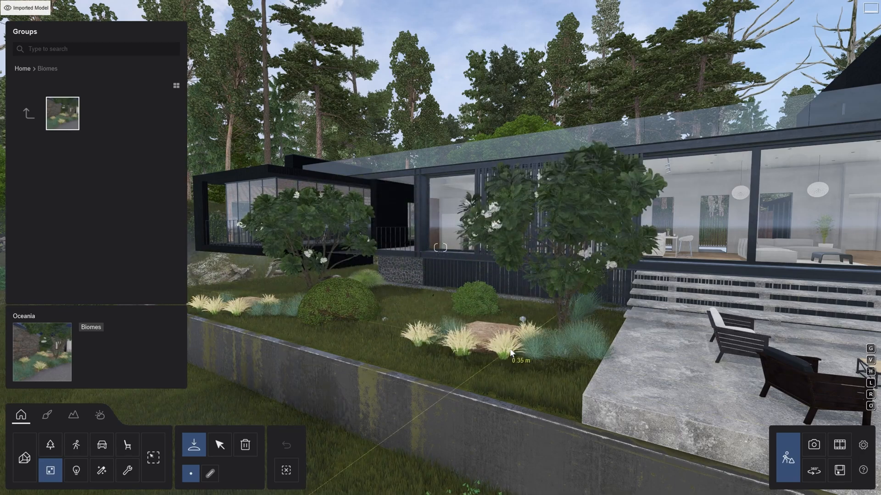
# Step: Select the second placed Oceania group and ungroup it
pyautogui.click(220, 444)
pyautogui.click(527, 335)
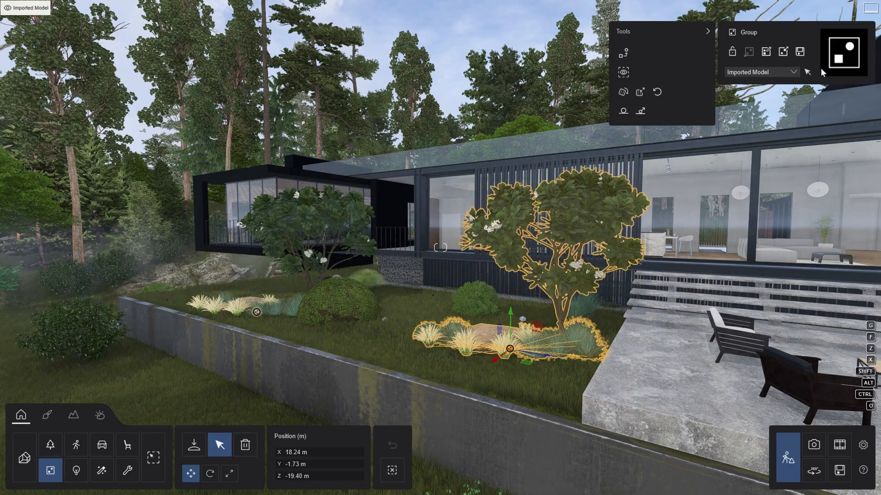
pyautogui.click(783, 53)
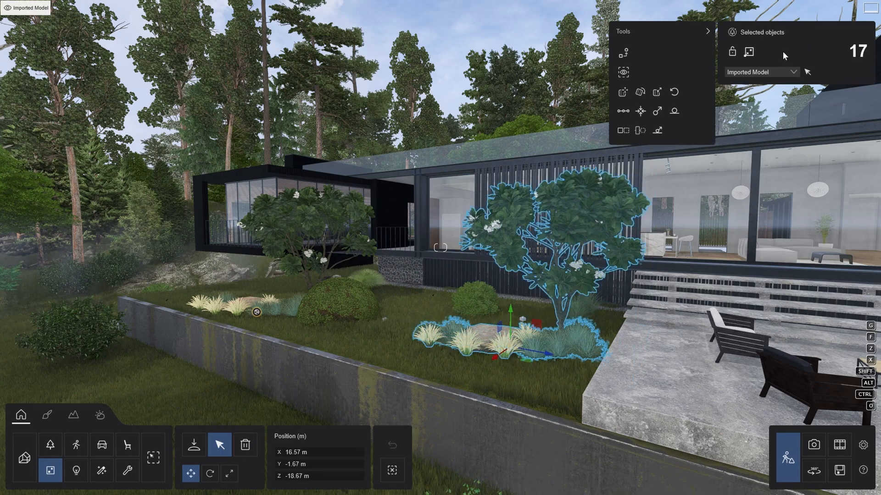
# Step: Box-select the small grasses at the front of the ungrouped planting
pyautogui.click(51, 444)
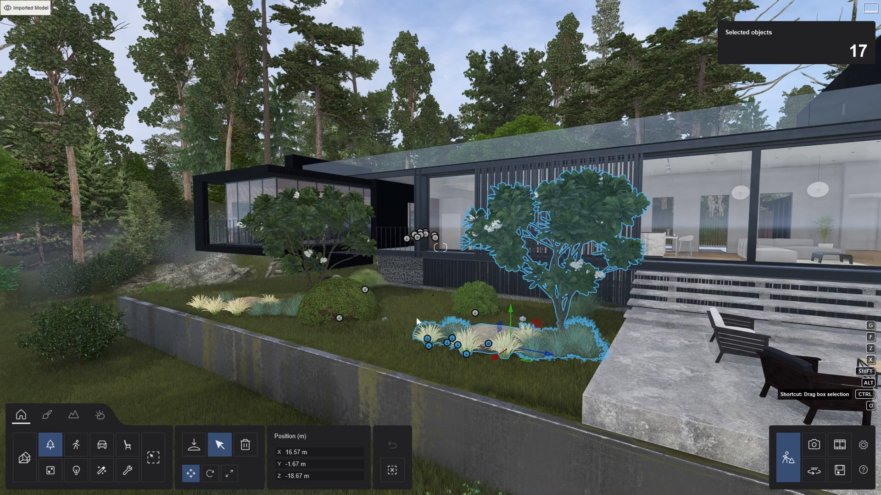
pyautogui.keyDown('ctrl'); pyautogui.moveTo(411, 316); pyautogui.dragTo(501, 357); pyautogui.keyUp('ctrl')
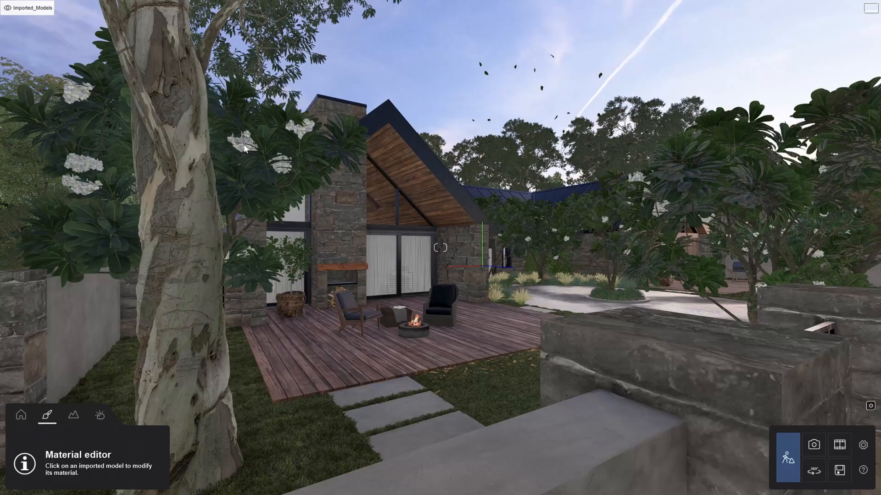
# Step: Select the deck's Wood_Planks_Raw material and save it to disk as RawWoodPlanks in MaterialSets
pyautogui.click(433, 191)
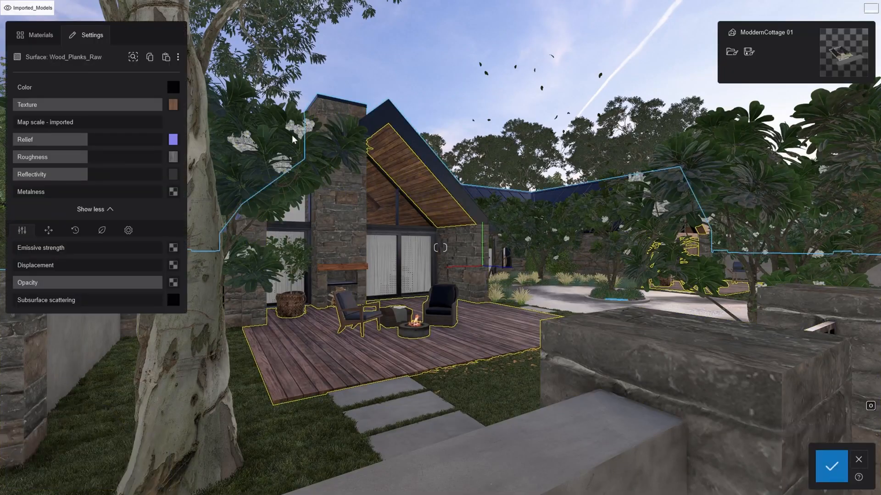
pyautogui.moveTo(173, 139)
pyautogui.moveTo(174, 158)
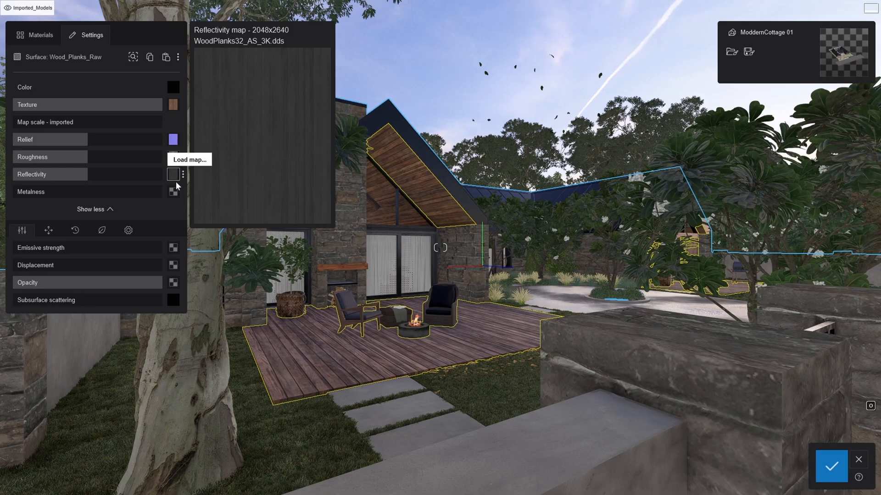
pyautogui.click(178, 59)
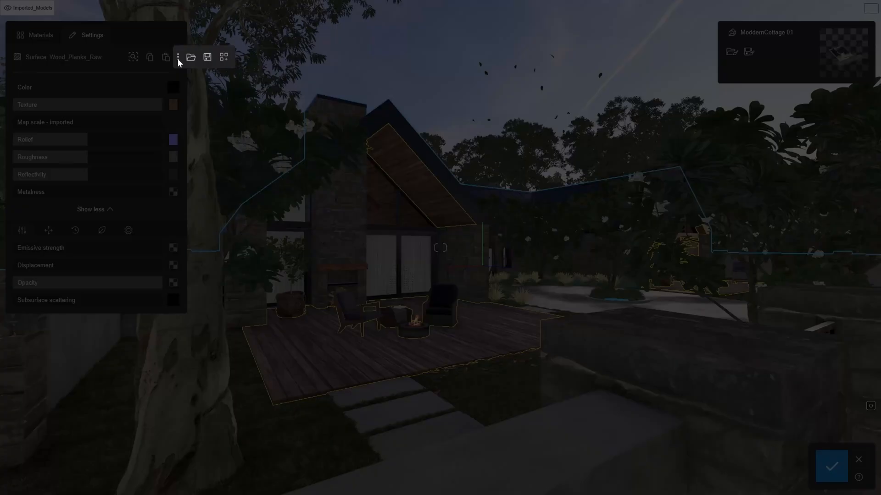
pyautogui.click(207, 58)
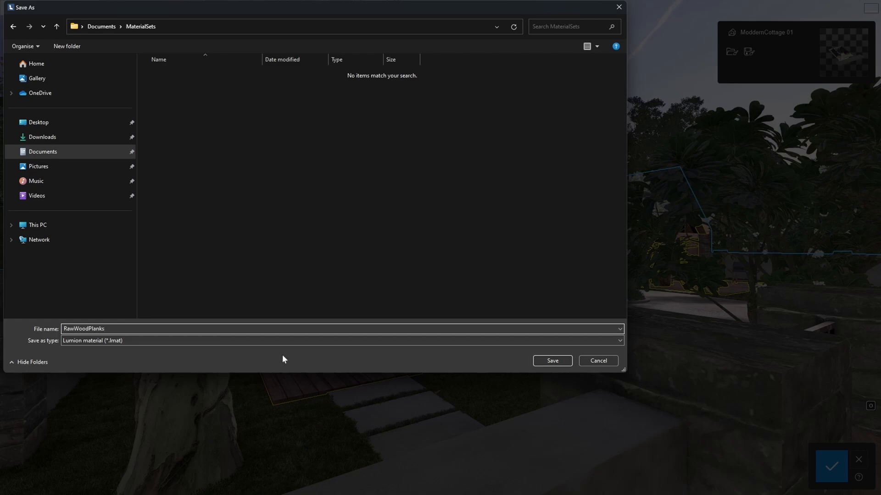
pyautogui.click(547, 360)
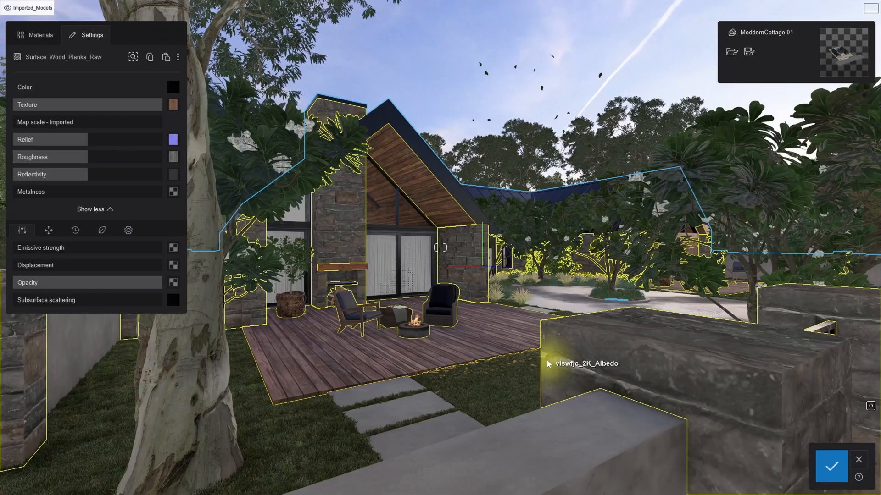
# Step: Load the RawWoodPlanks.lmat material from disk onto the selected surface
pyautogui.click(178, 57)
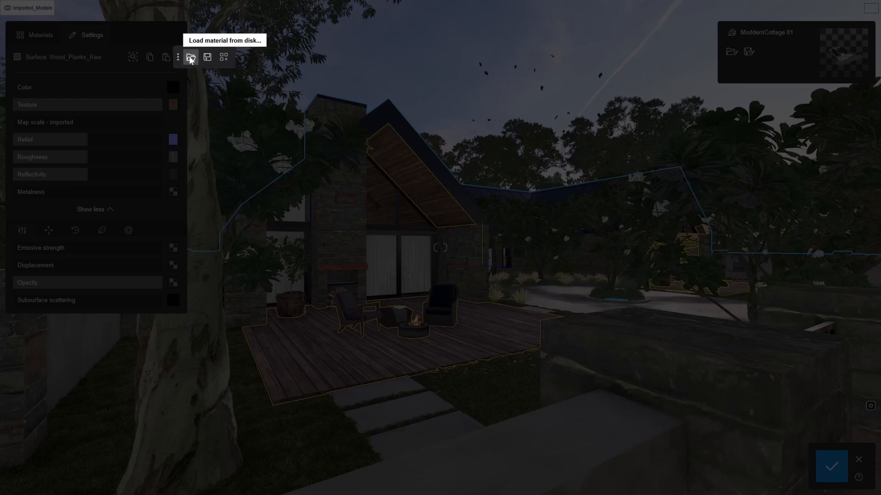
pyautogui.click(191, 56)
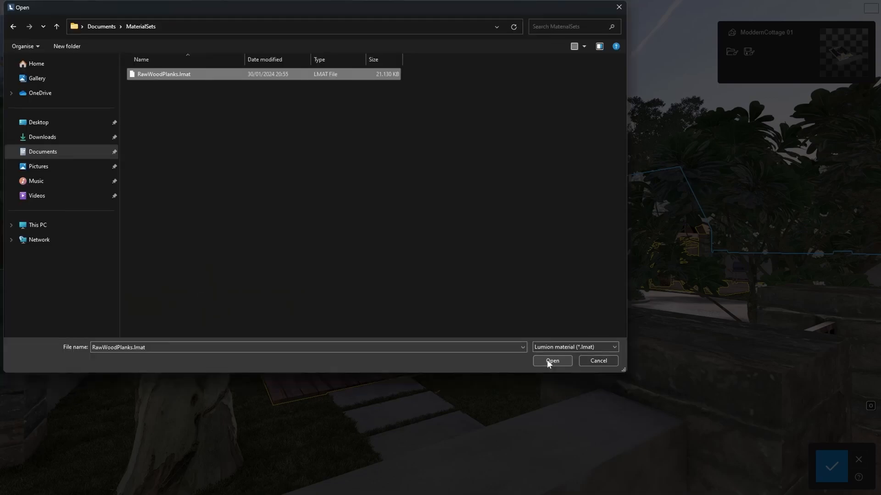
pyautogui.click(549, 360)
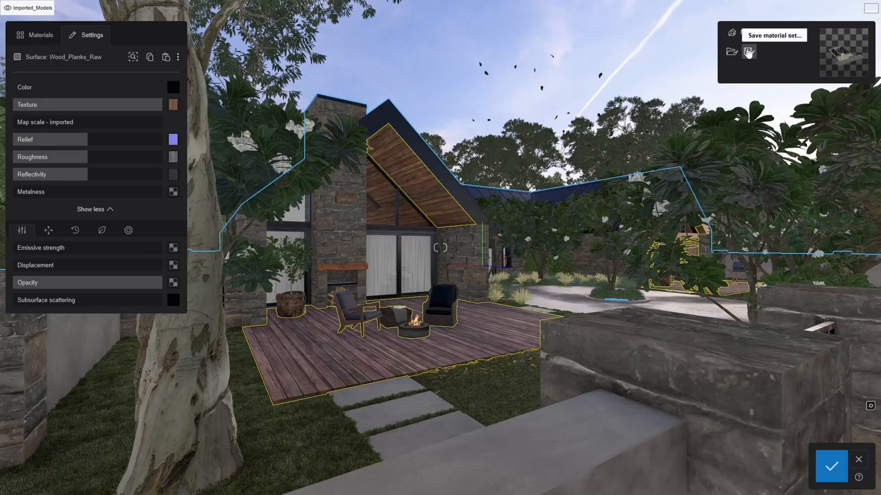
# Step: Save the model's material set as StoneHouse
pyautogui.click(749, 52)
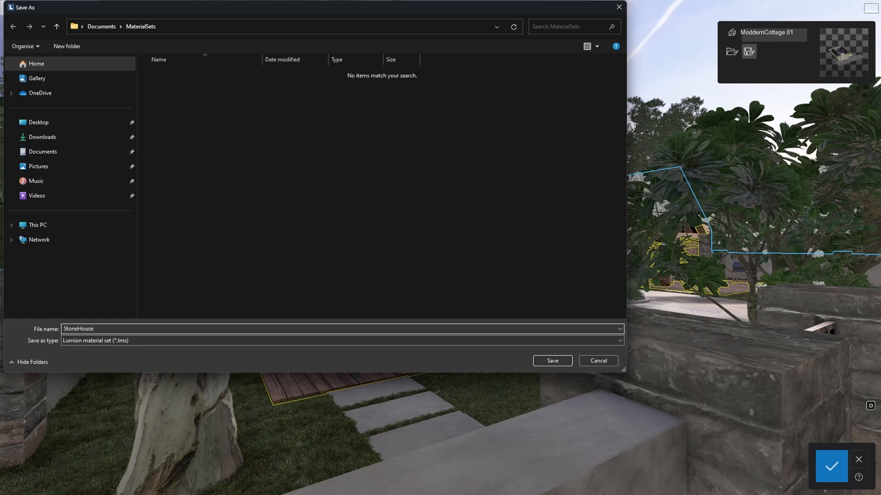
pyautogui.click(560, 359)
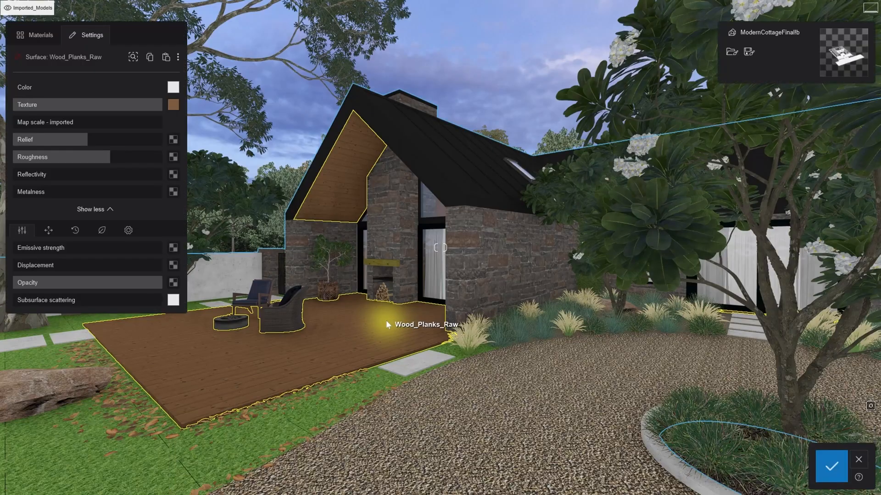
# Step: Load the StoneHouse.lms material set from disk and confirm replacing the selected materials
pyautogui.click(733, 51)
pyautogui.click(168, 74)
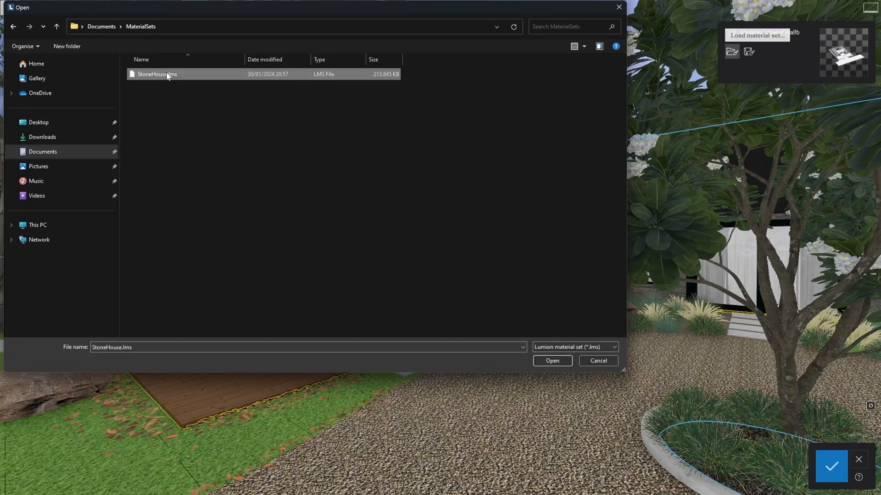
pyautogui.doubleClick(167, 74)
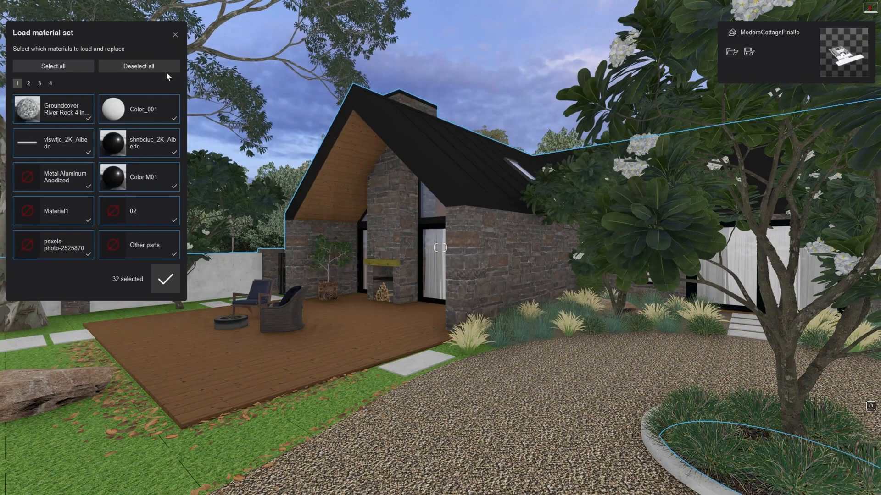
pyautogui.click(170, 289)
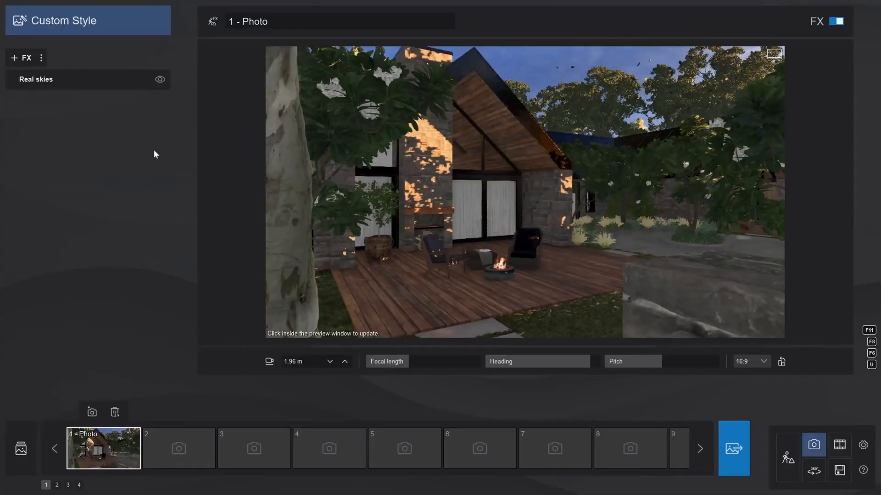
# Step: Add photo effects including Shadow, 2-Point perspective, Reflection, Color correction, Sharpen, Sky light, Hyperlight, Near clip plane, Depth of field and Precipitation
pyautogui.click(27, 58)
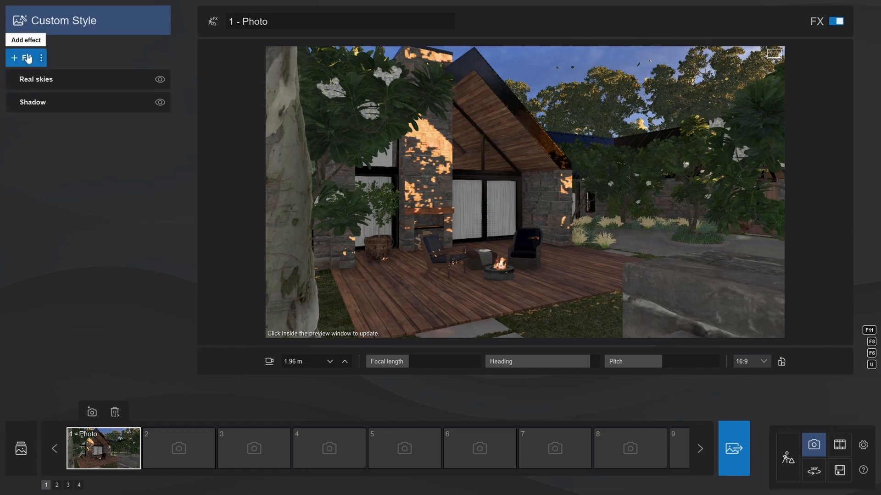
pyautogui.click(28, 59)
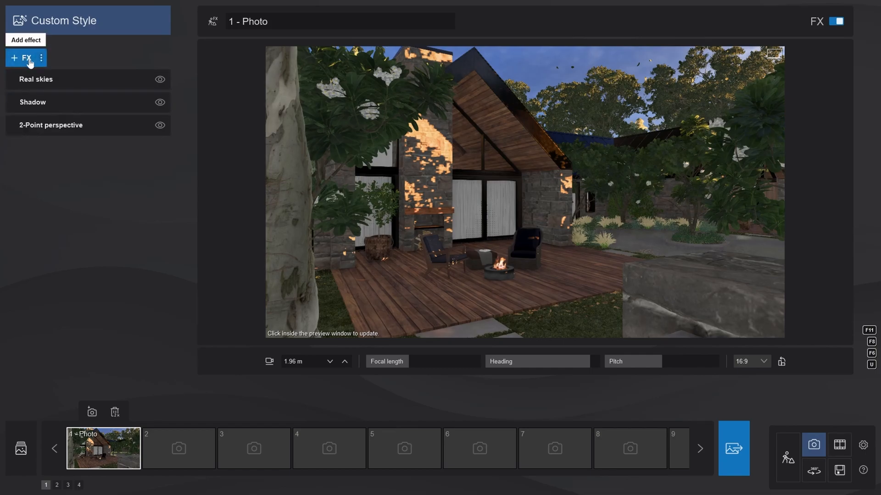
pyautogui.click(29, 61)
pyautogui.click(27, 59)
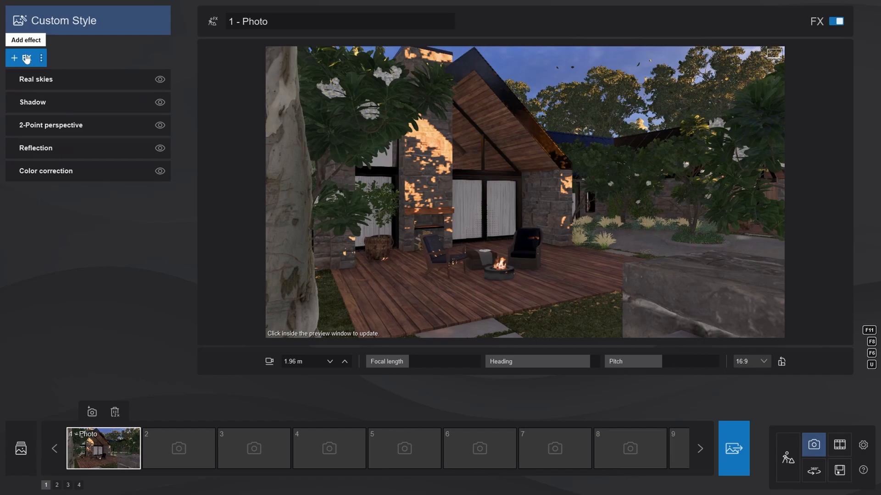
pyautogui.click(27, 59)
pyautogui.click(27, 59)
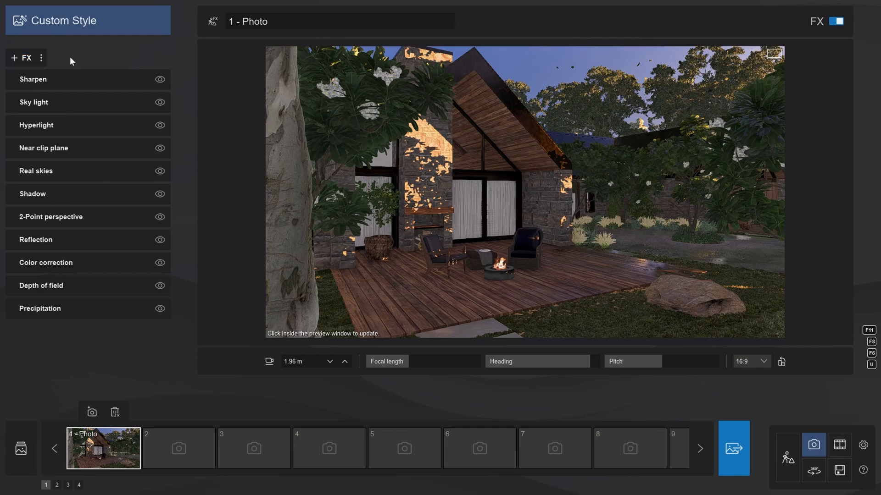
# Step: Save the photo's effect list to disk as LumionEffects in the Effects folder
pyautogui.click(42, 58)
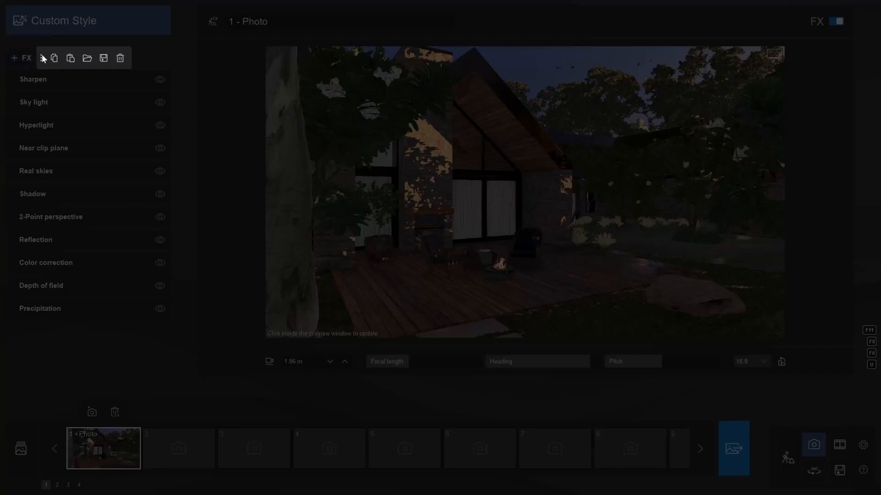
pyautogui.click(103, 59)
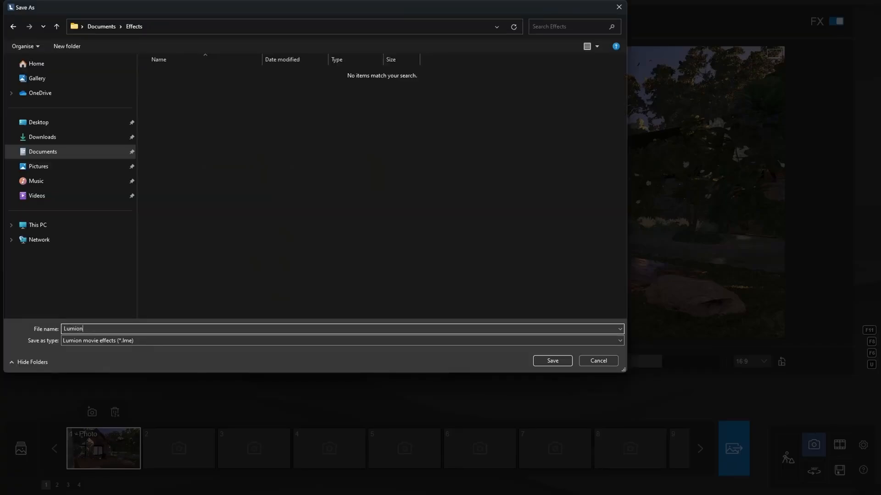
pyautogui.press('Return')
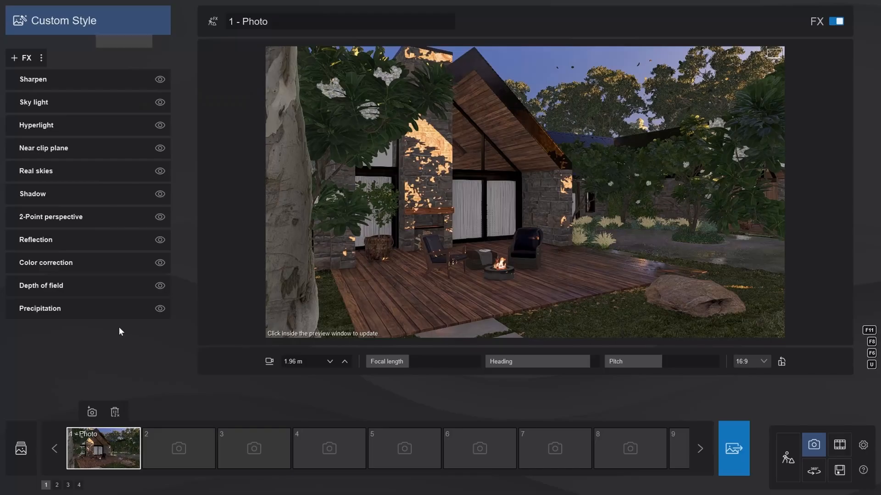
# Step: Load the LumionEffects.lme effect list from disk onto the photo
pyautogui.click(42, 58)
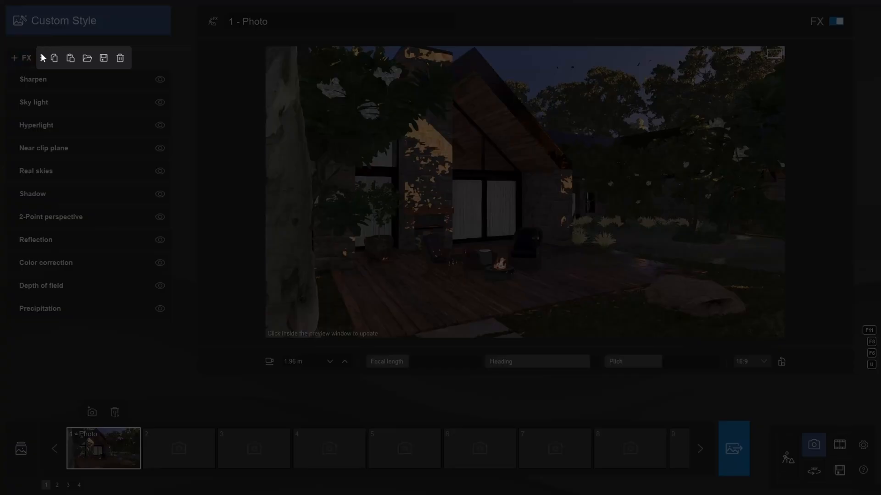
pyautogui.click(86, 58)
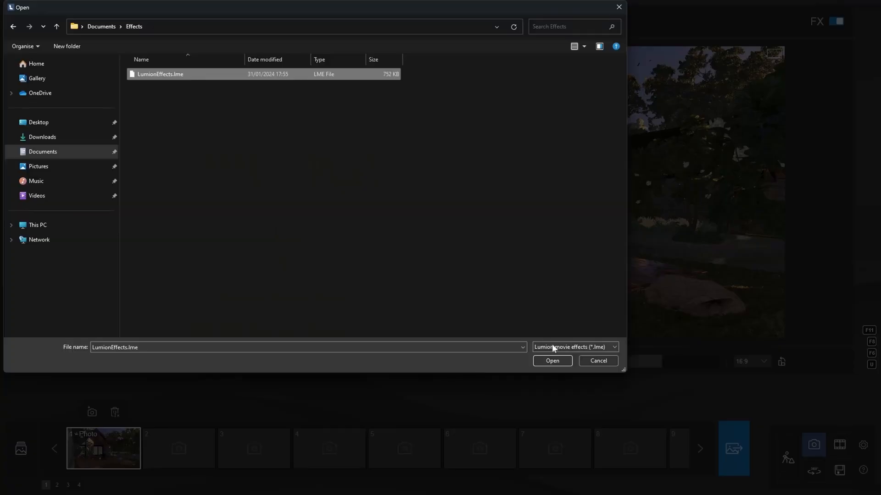
pyautogui.click(559, 365)
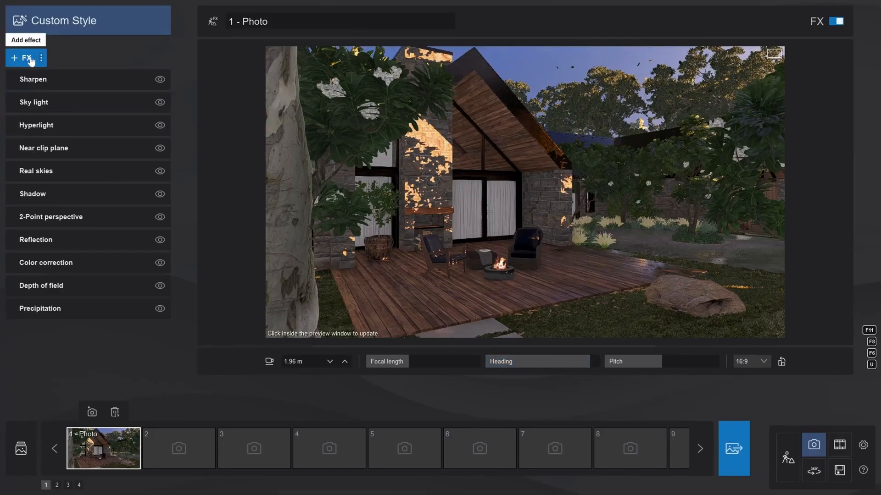
# Step: Add the Layer visibility photo effect
pyautogui.click(30, 60)
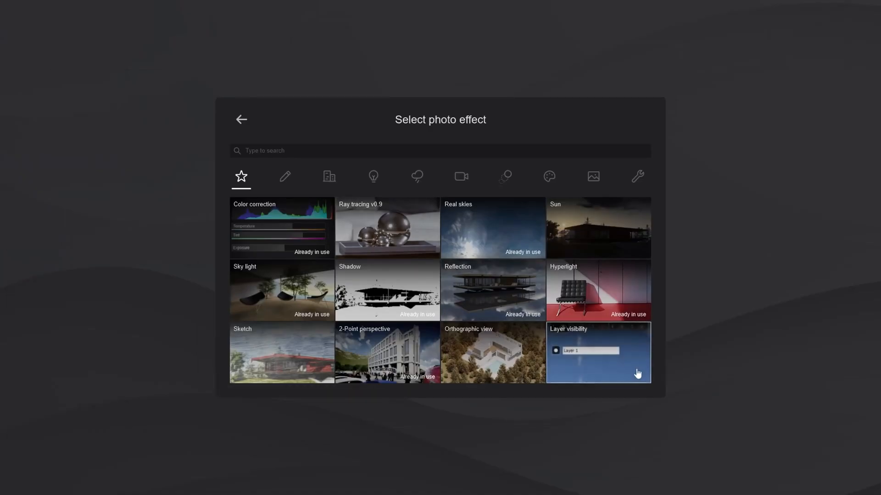
pyautogui.click(621, 370)
pyautogui.click(12, 82)
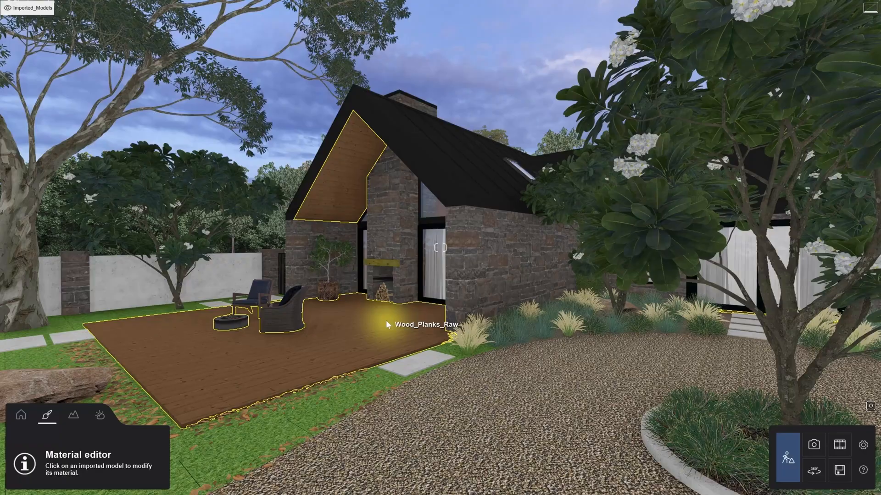
# Step: Load the StoneHouse material set onto the model again and confirm it
pyautogui.click(386, 325)
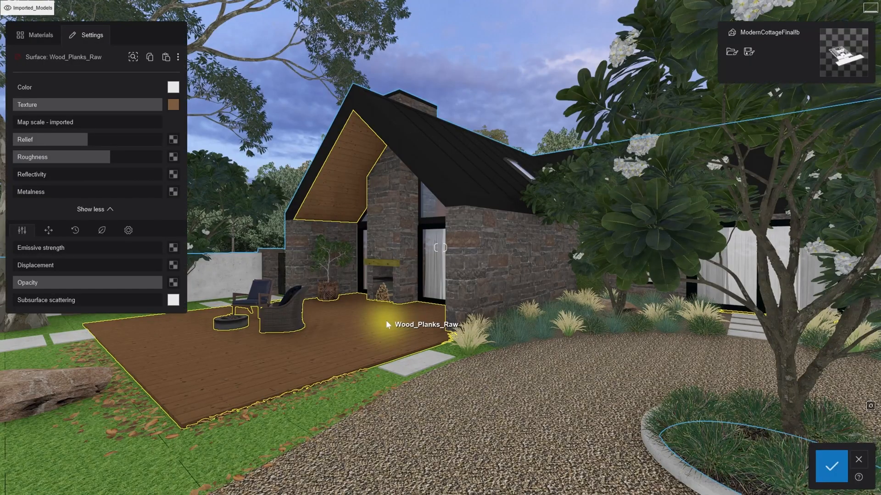
pyautogui.click(732, 51)
pyautogui.click(557, 360)
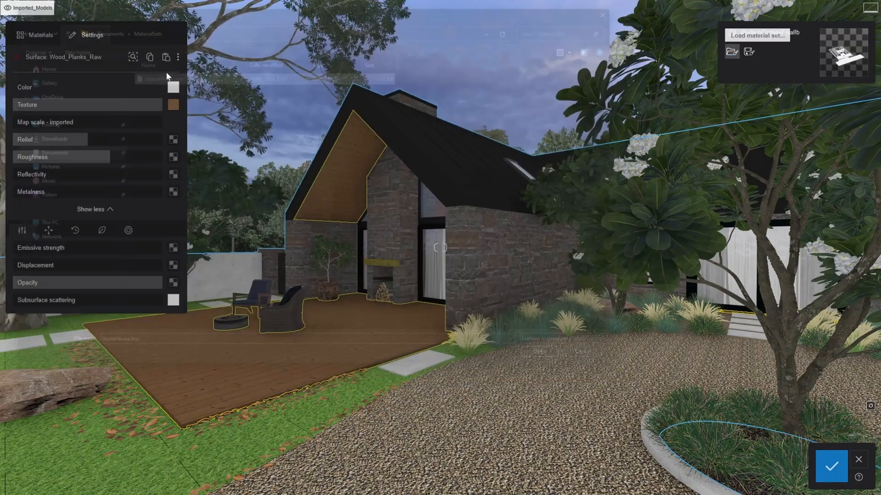
pyautogui.click(165, 279)
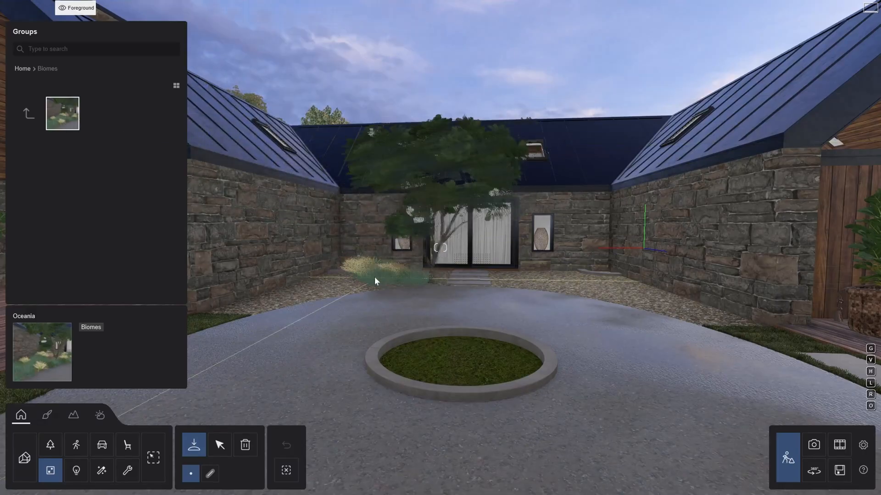
# Step: Place the Oceania biome plant group in front of the courtyard wall
pyautogui.click(374, 277)
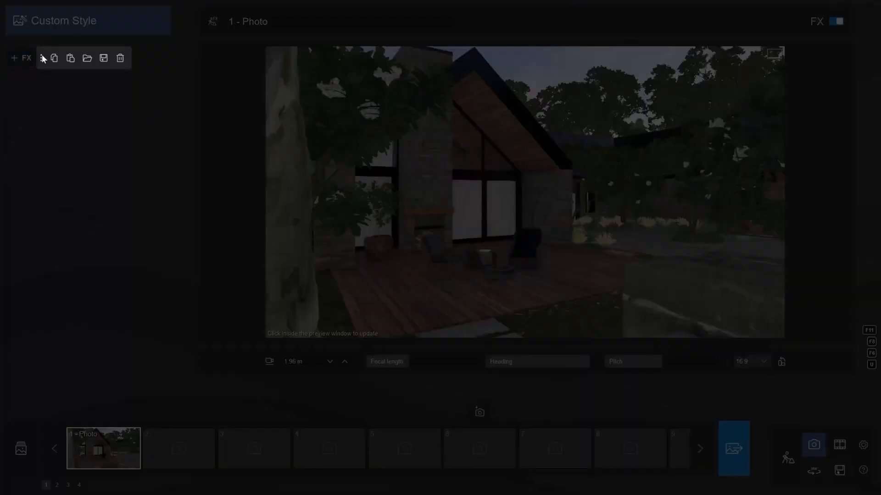
# Step: Load the LumionEffects effect list onto the photo
pyautogui.click(87, 58)
pyautogui.click(163, 78)
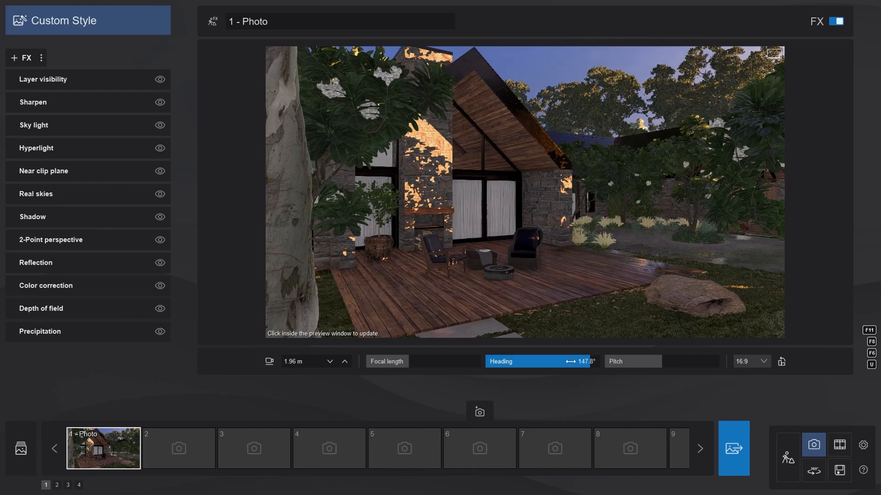
# Step: Render the current shot at Print resolution, 3840x2160
pyautogui.click(724, 439)
pyautogui.click(421, 397)
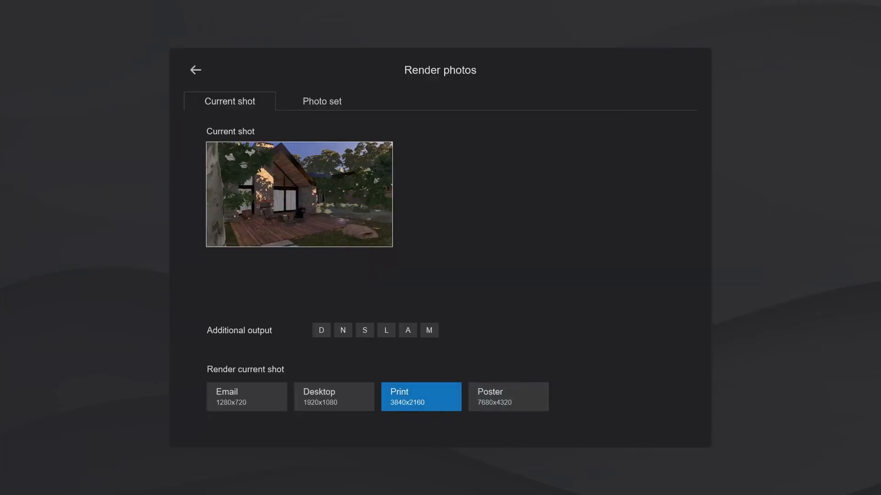